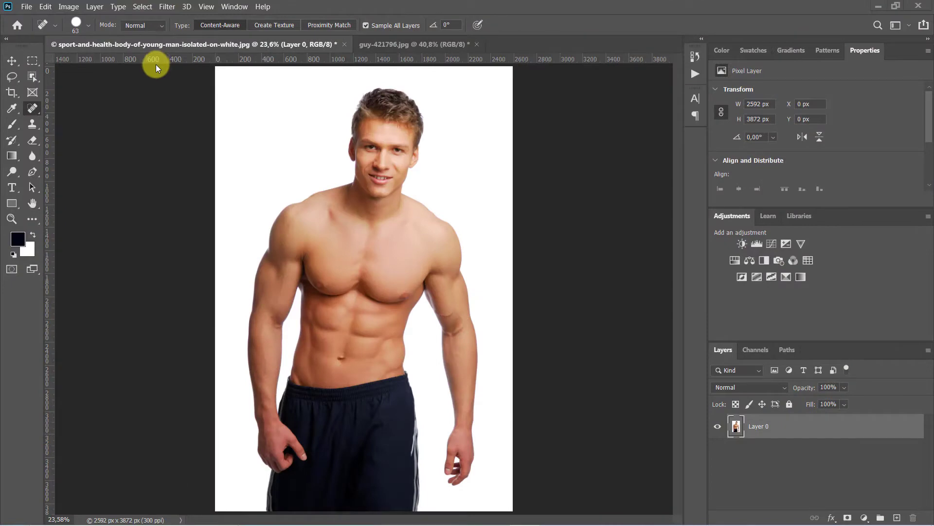
Step: With the Lasso Tool, draw a loose outline around the muscular man's chest and abs
click(404, 44)
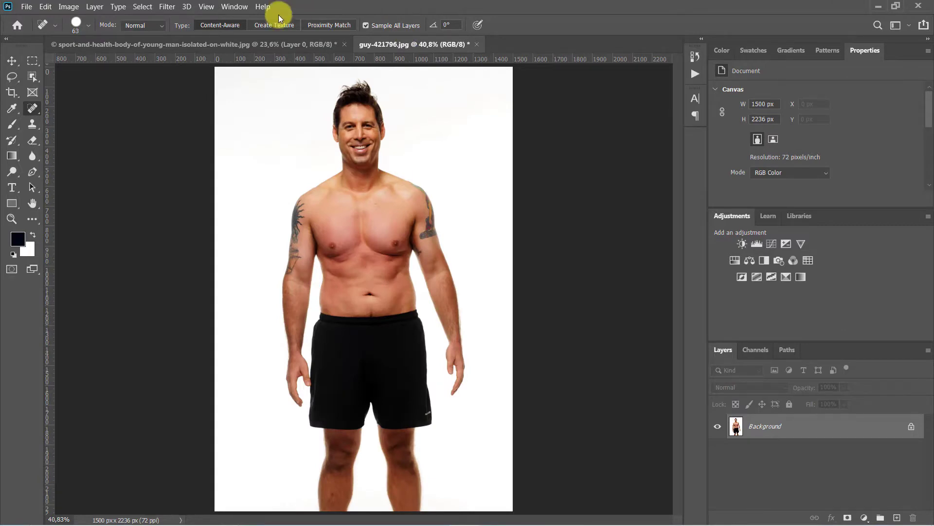
click(156, 43)
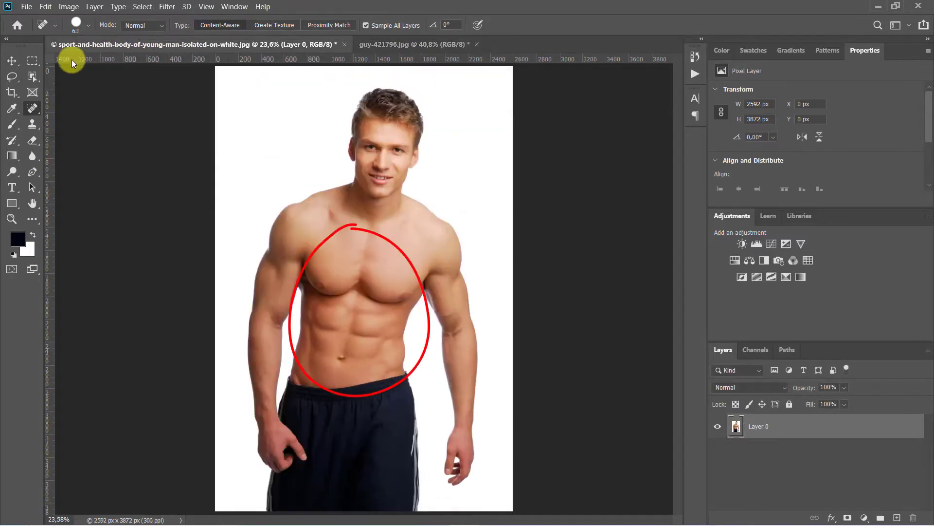
click(12, 77)
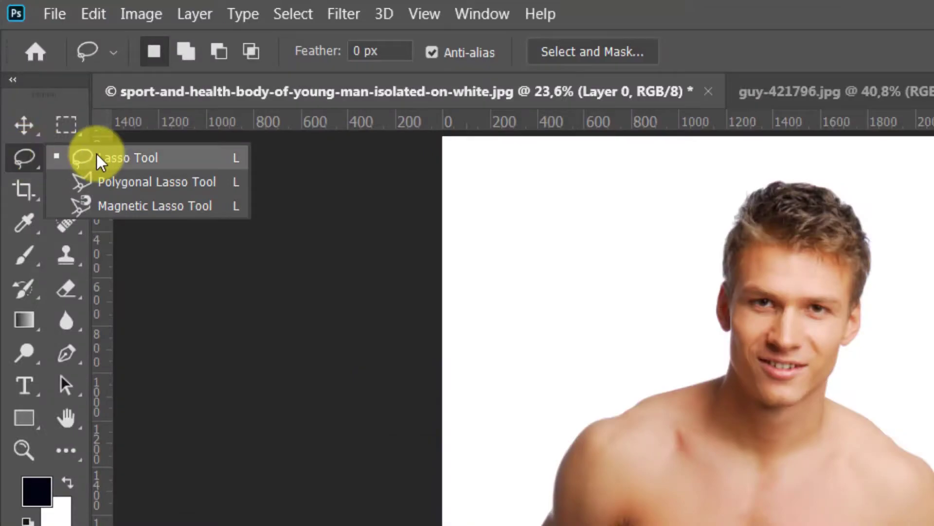
click(98, 158)
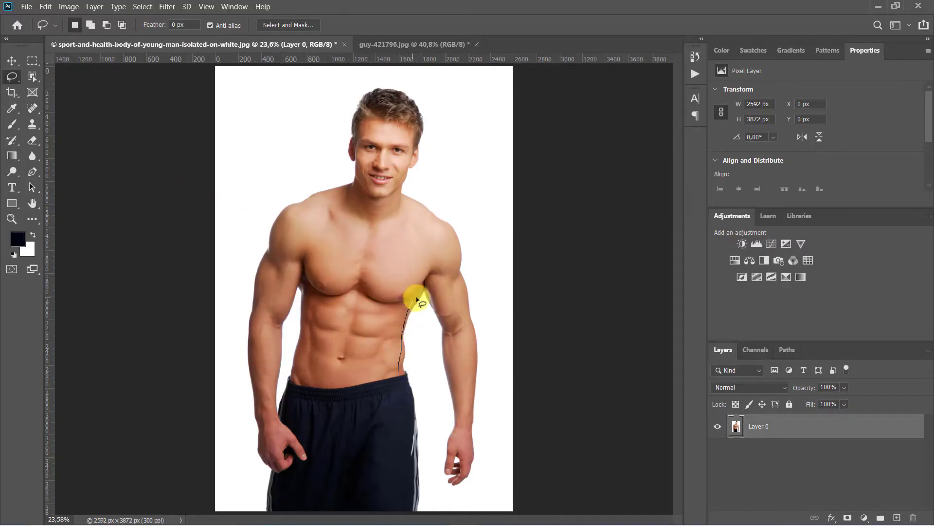
mouse_move(417, 298)
mouse_down()
mouse_move(362, 240)
mouse_move(305, 268)
mouse_up()
mouse_move(296, 361)
mouse_down()
mouse_move(350, 380)
mouse_move(398, 373)
mouse_up()
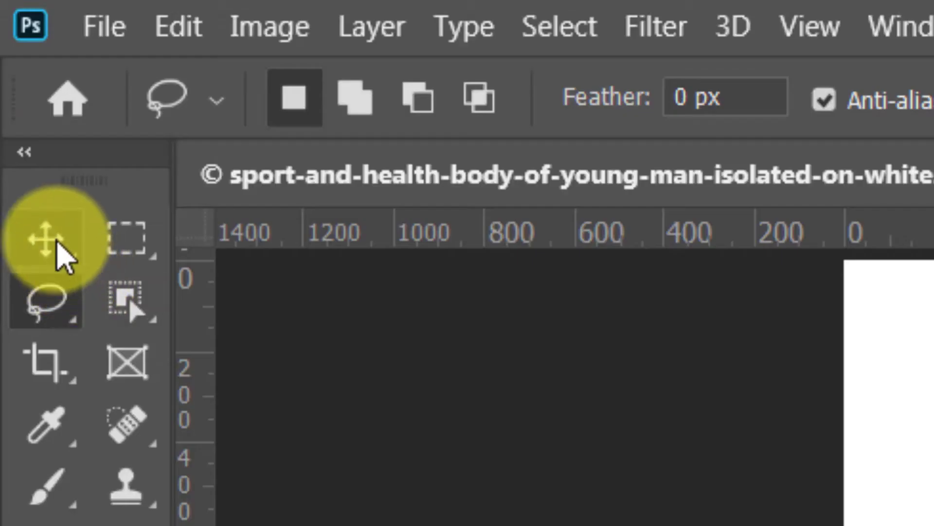
Step: Drag the selected torso into guy-421796.jpg as a new Layer 1
click(12, 61)
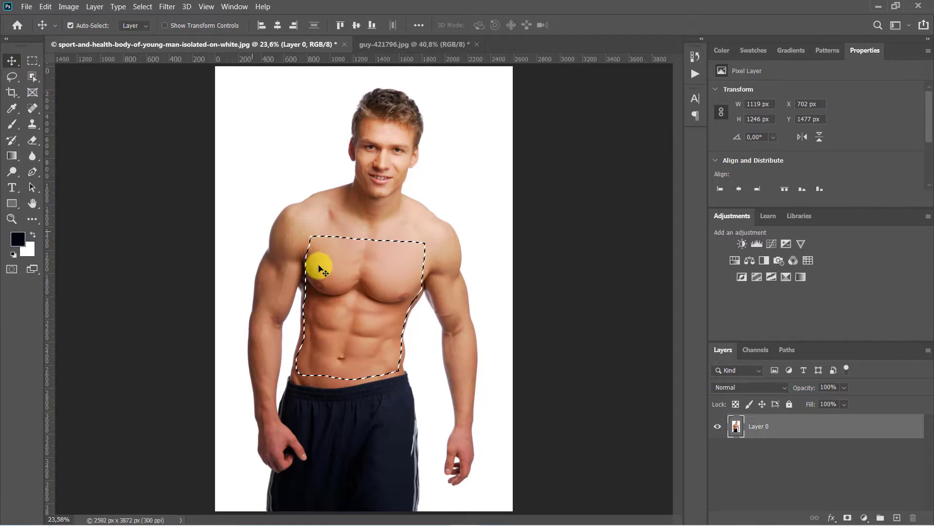
mouse_move(362, 317)
mouse_down()
mouse_move(413, 46)
mouse_move(398, 154)
mouse_up()
drag(377, 255, 377, 255)
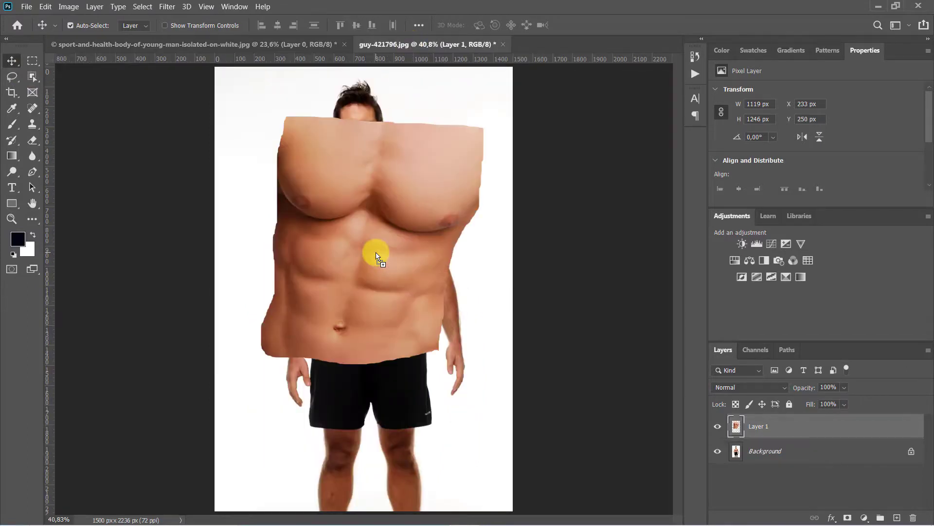
Step: Free-transform Layer 1 to about 48% scale and −9° tilt over the tattooed man's torso
key(ctrl+t)
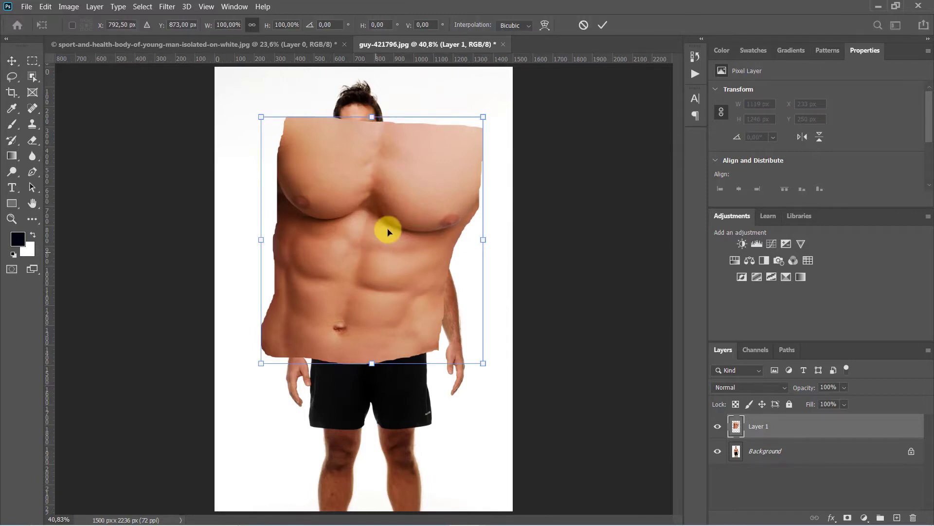
drag(486, 114, 412, 196)
drag(334, 308, 394, 333)
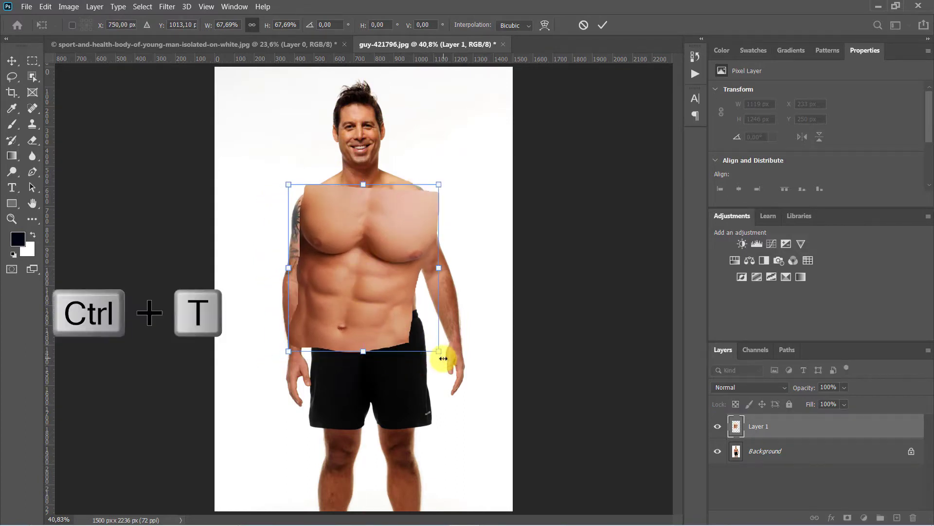
drag(443, 358, 415, 323)
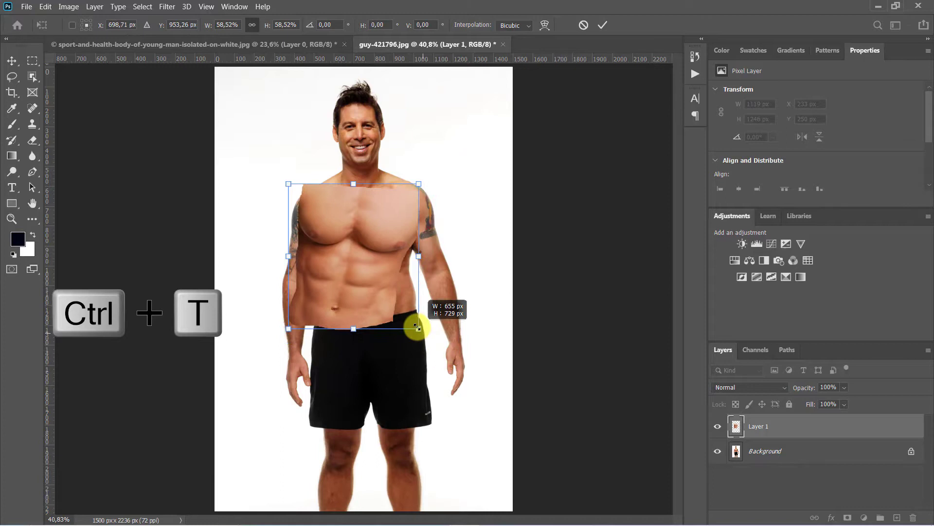
drag(352, 269, 365, 274)
drag(430, 185, 420, 197)
drag(417, 334, 431, 316)
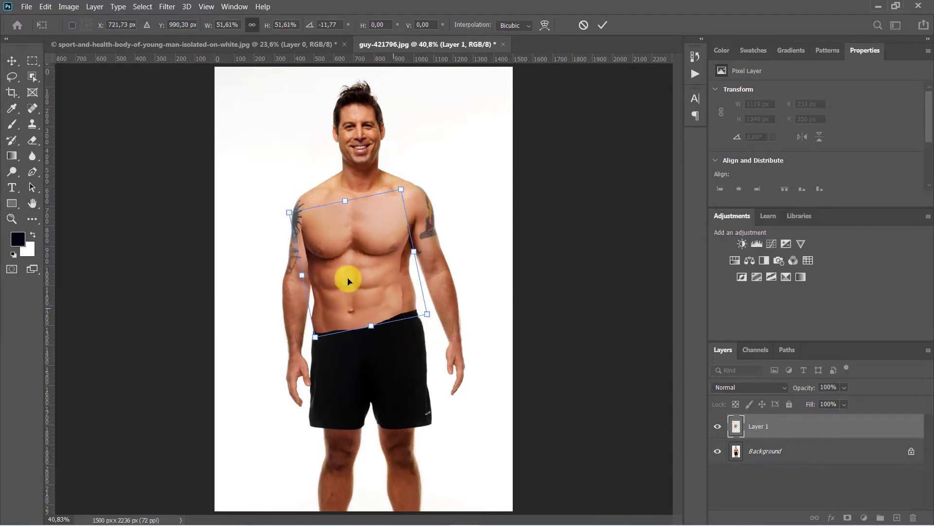
drag(347, 258, 358, 262)
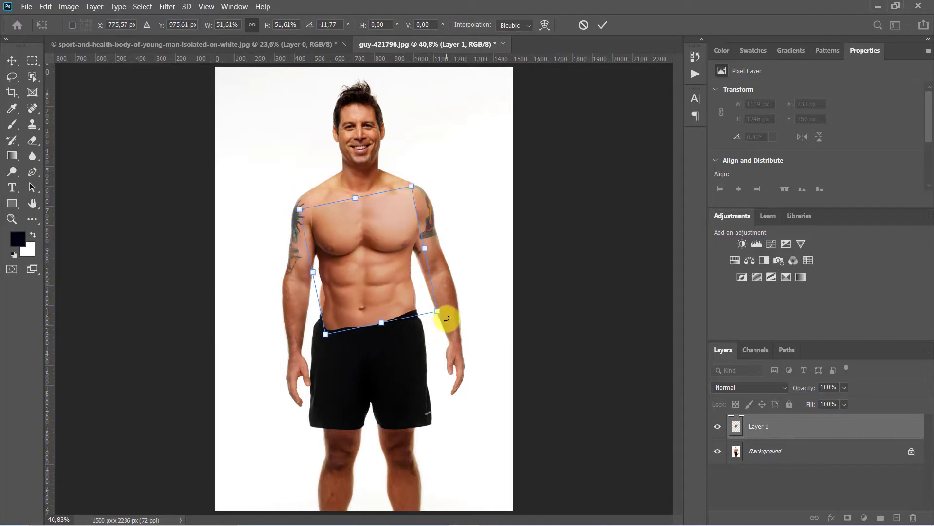
drag(447, 318, 443, 317)
drag(423, 247, 418, 252)
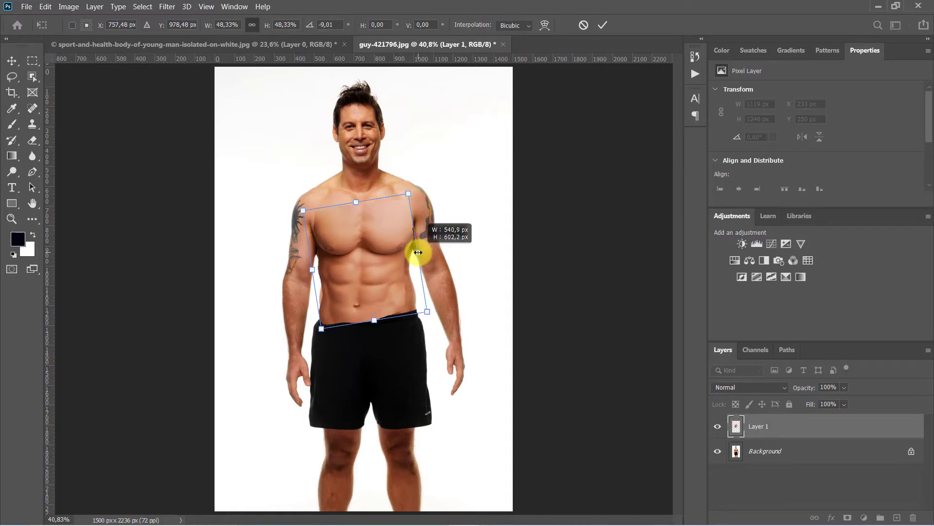
Step: Warp the torso, pulling its left edge and bottom-left corner in to the waistband
click(544, 26)
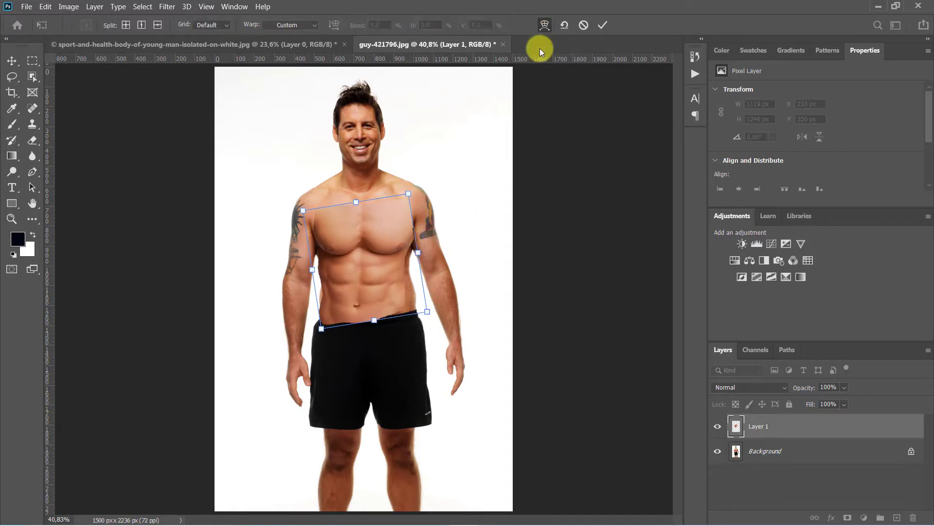
drag(409, 312, 411, 311)
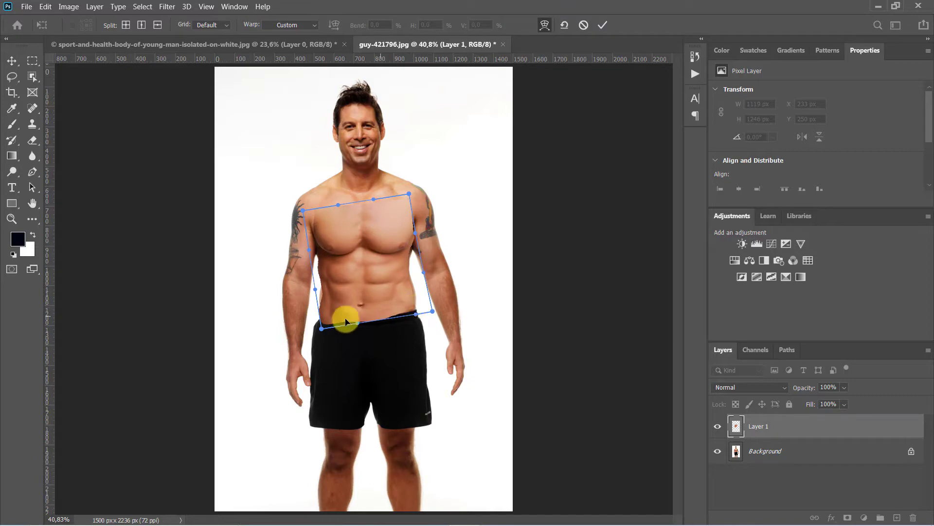
drag(317, 276, 319, 235)
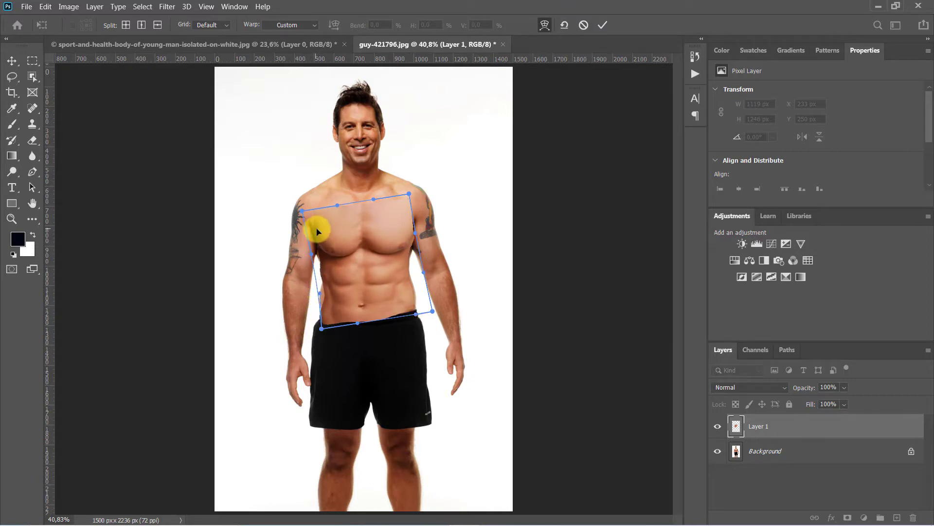
drag(321, 329, 320, 319)
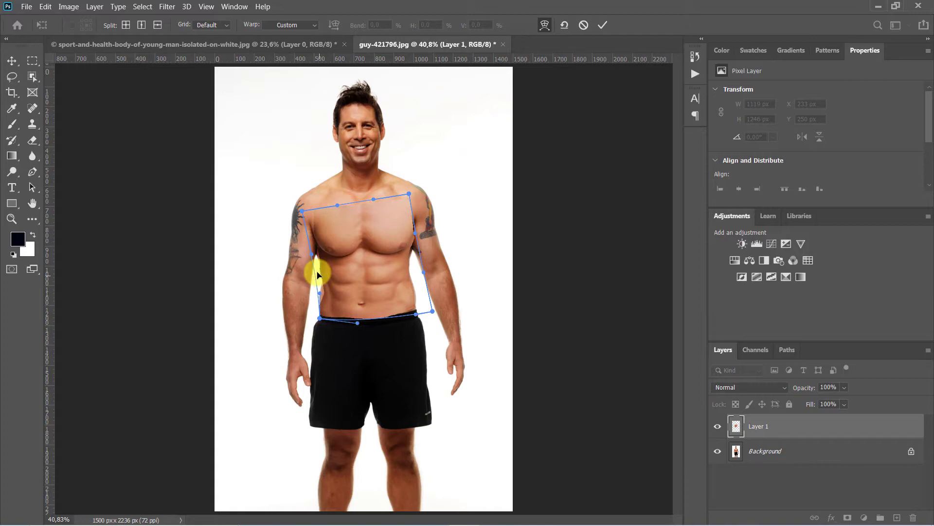
drag(320, 319, 317, 317)
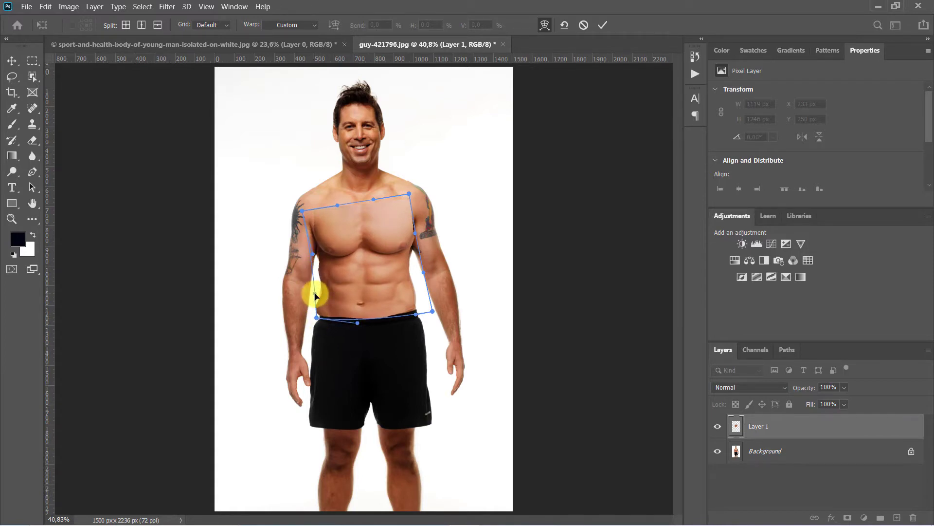
Step: Commit the warp and use the Eraser to trim the torso's edge over the shorts' waistband
click(602, 24)
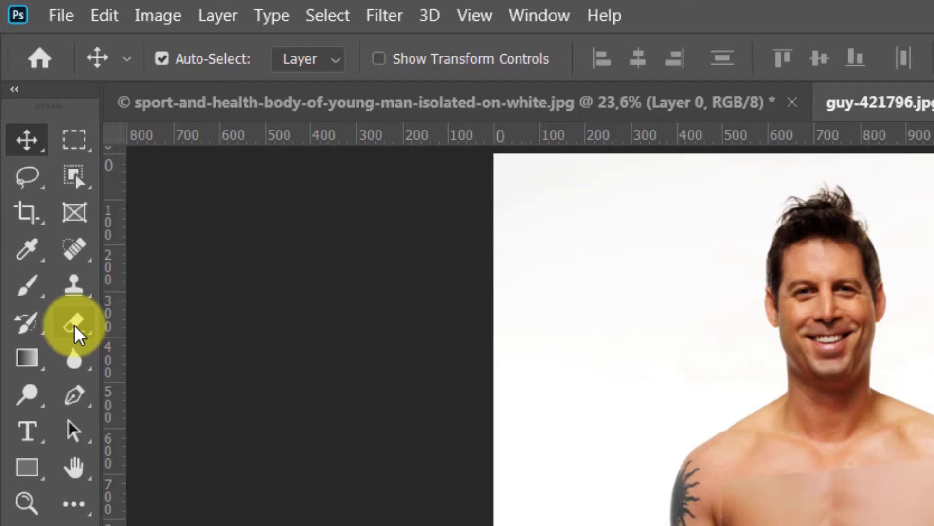
drag(33, 140, 52, 140)
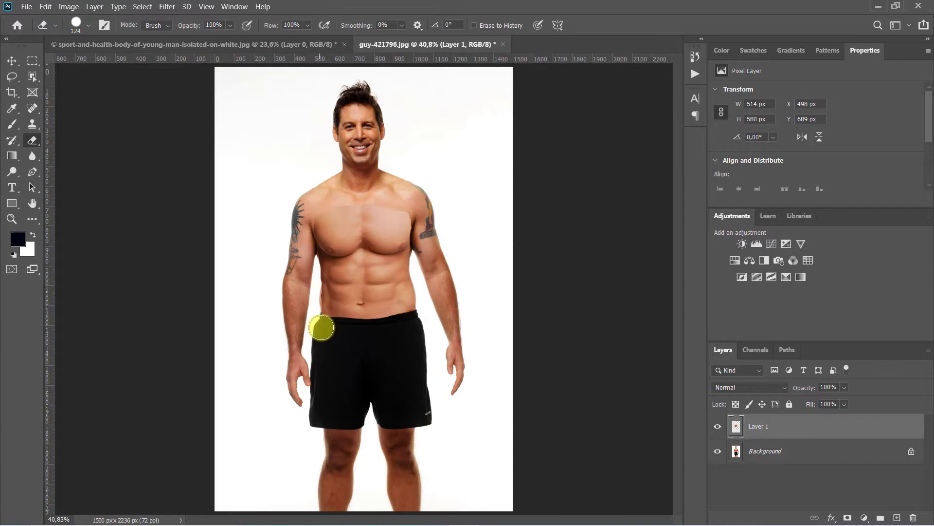
mouse_move(321, 327)
mouse_down()
mouse_move(396, 323)
mouse_move(357, 330)
mouse_up()
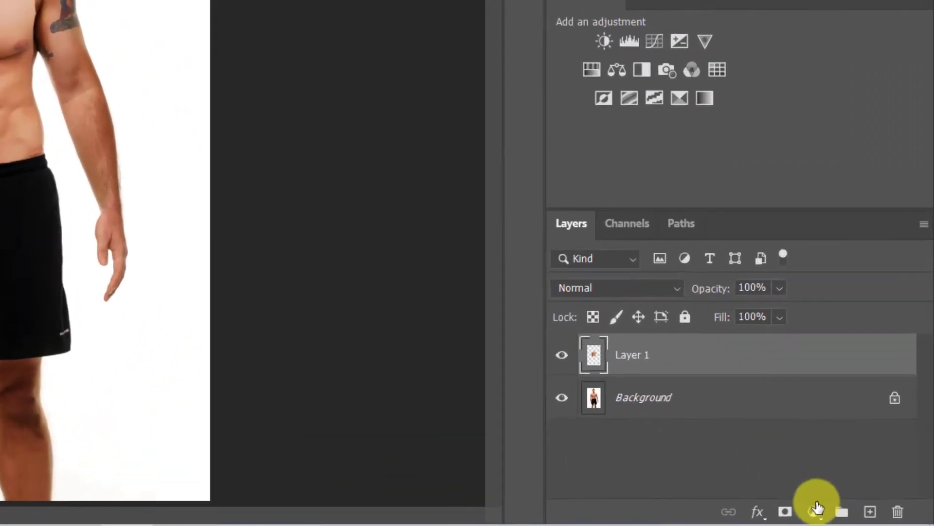
Step: Add a Curves adjustment with a point bent on the curve, clipped to Layer 1
click(864, 517)
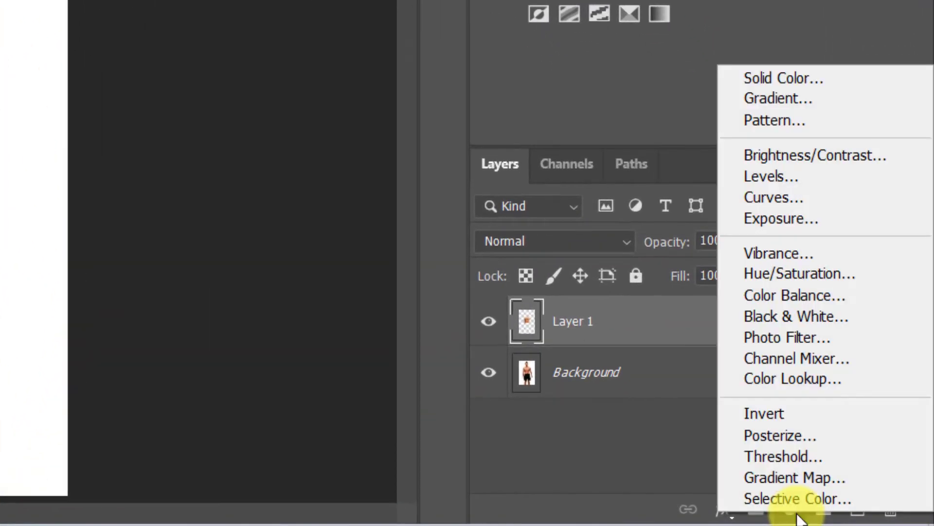
click(797, 203)
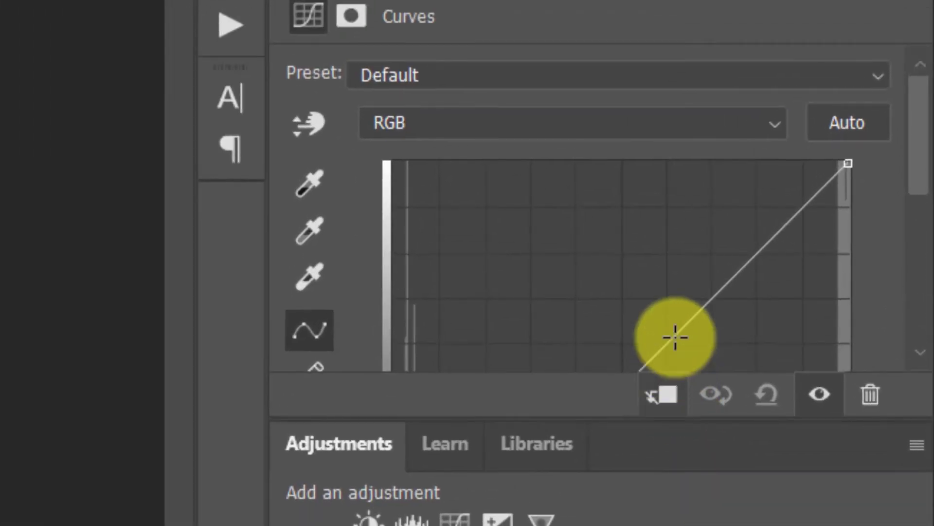
click(676, 337)
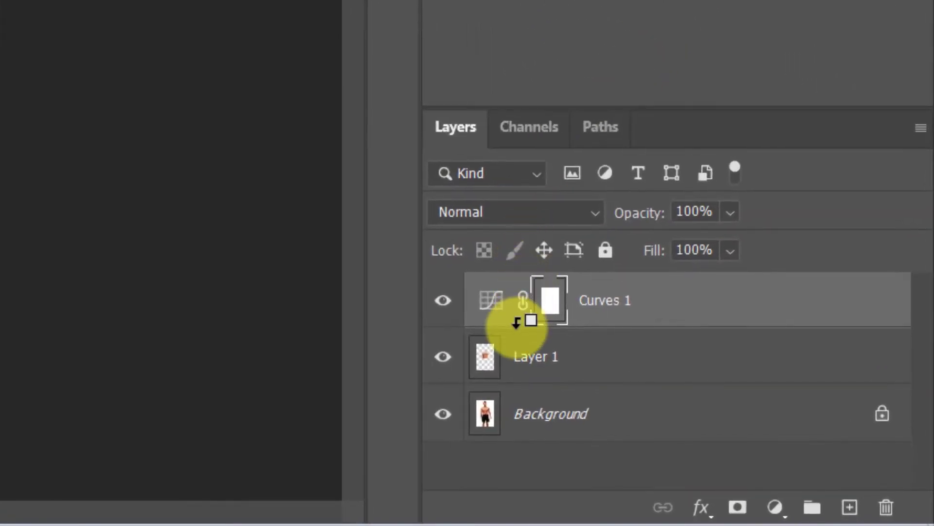
alt+click(517, 321)
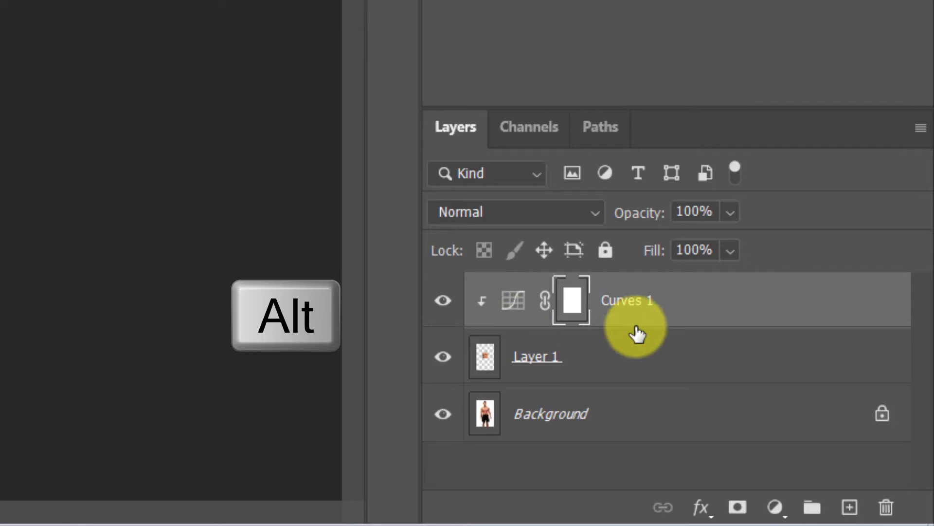
Step: Merge Curves 1 into Layer 1, duplicate the Background, and load Layer 1's outline as a selection
right_click(734, 310)
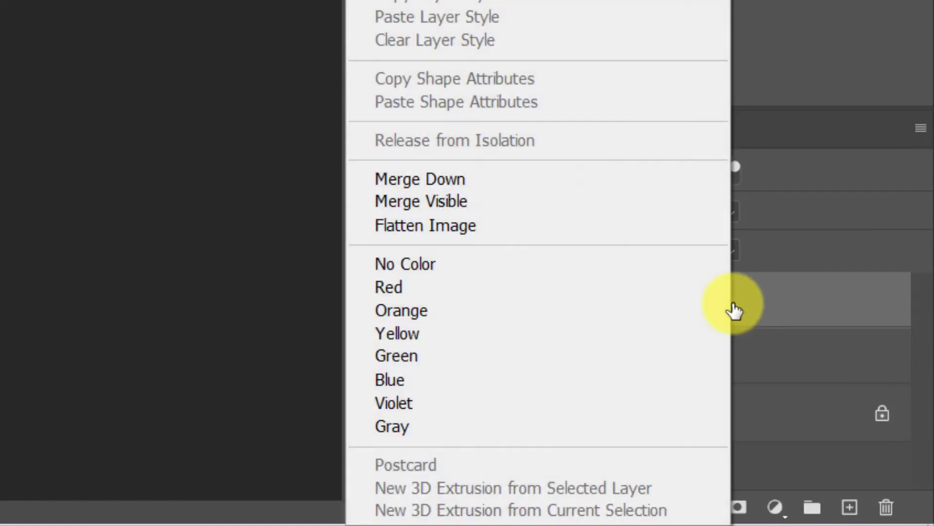
click(695, 183)
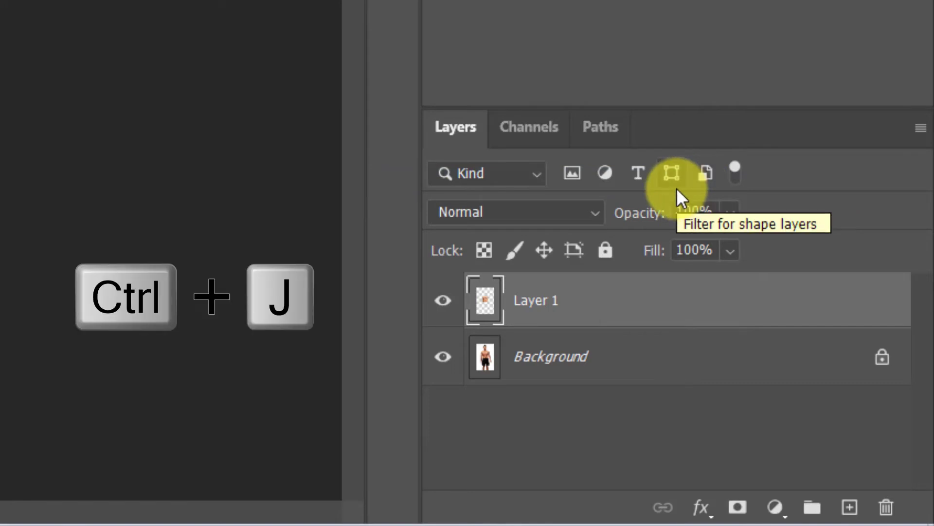
click(582, 361)
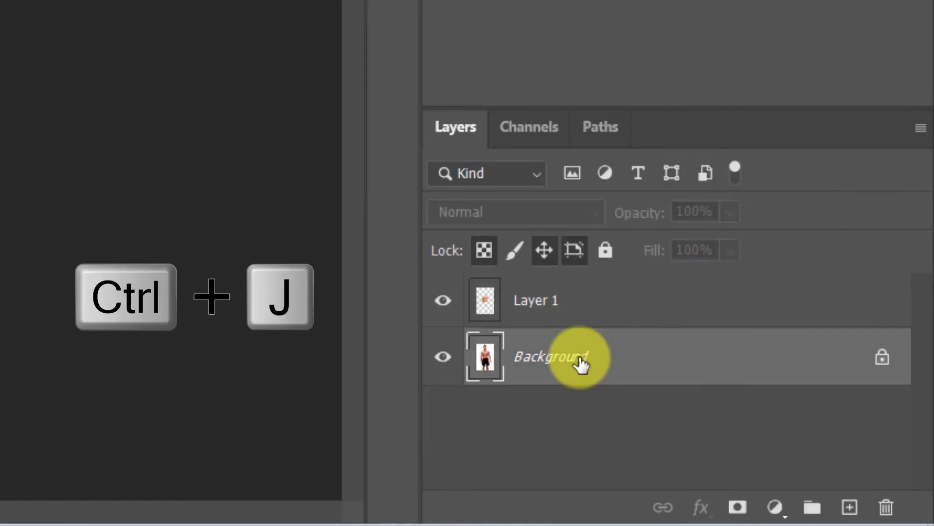
key(ctrl+j)
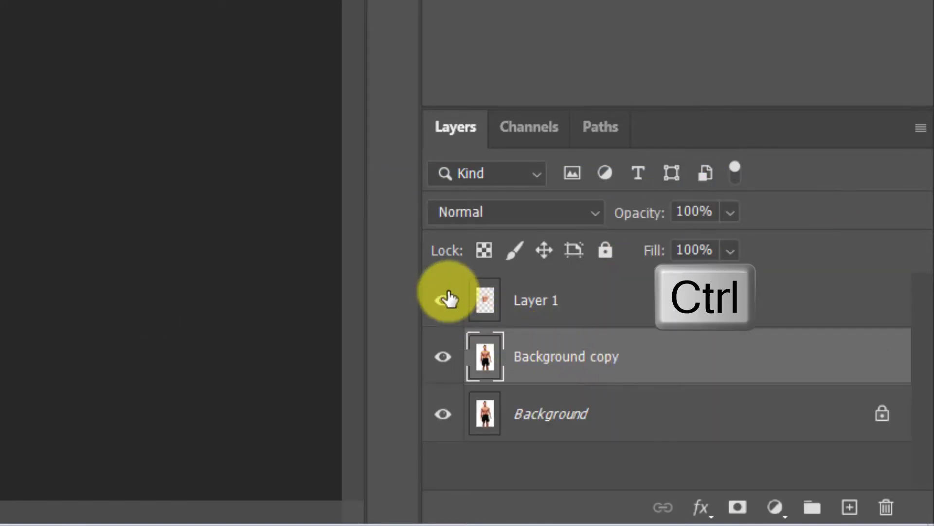
ctrl+click(483, 302)
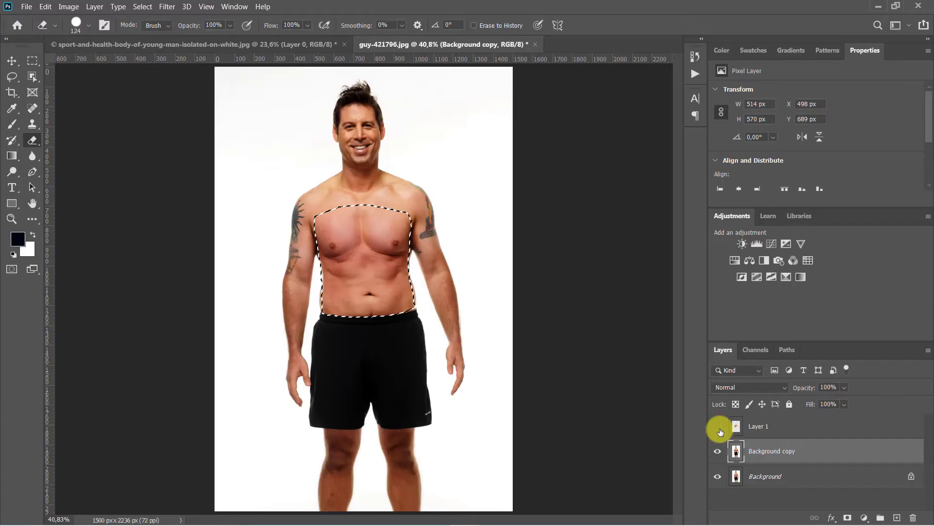
Step: Contract the selection by 15 px and delete that area from Background copy
click(143, 7)
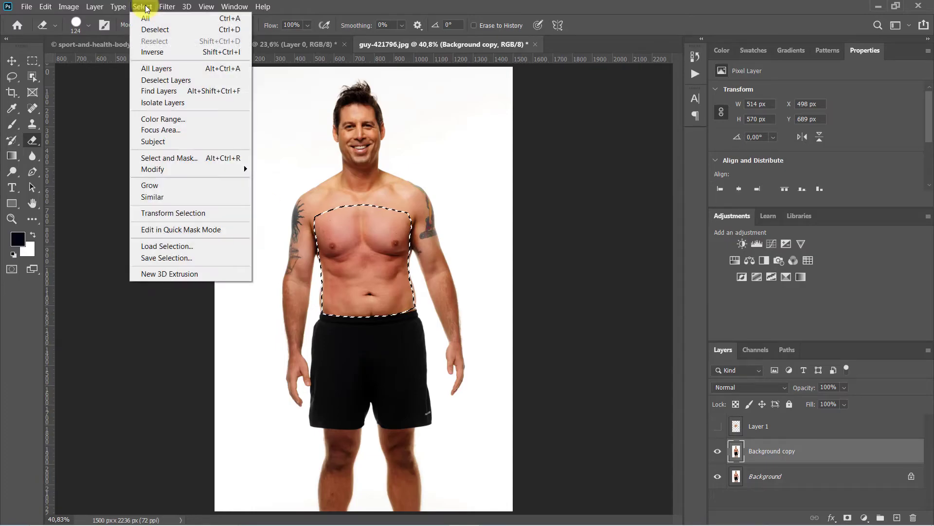
mouse_move(458, 222)
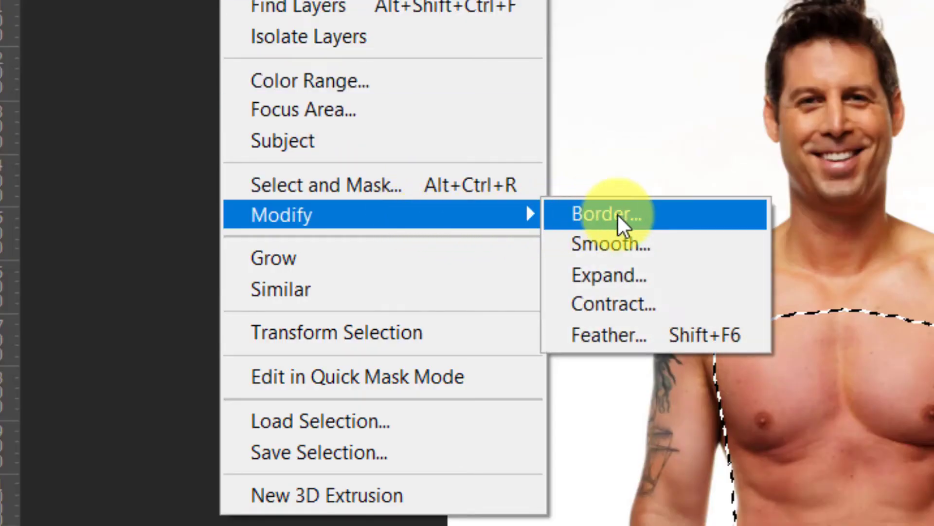
click(724, 321)
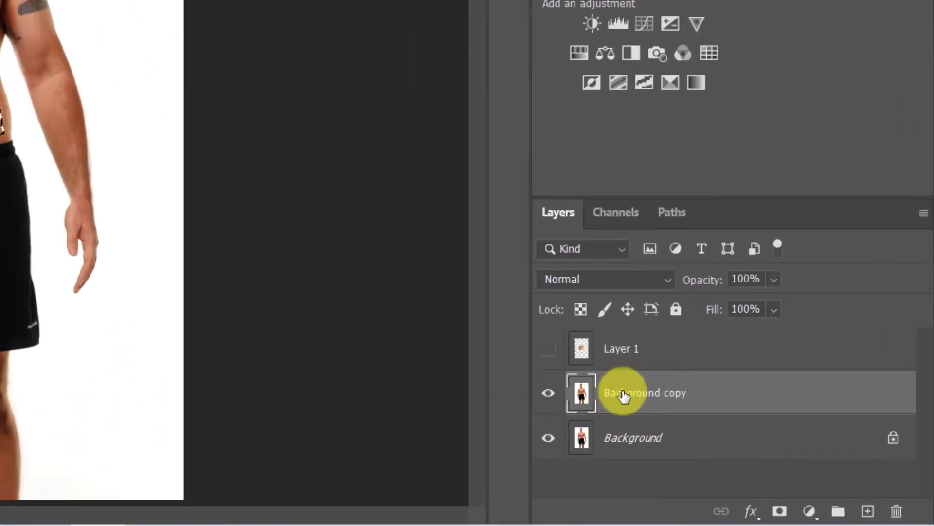
key(Delete)
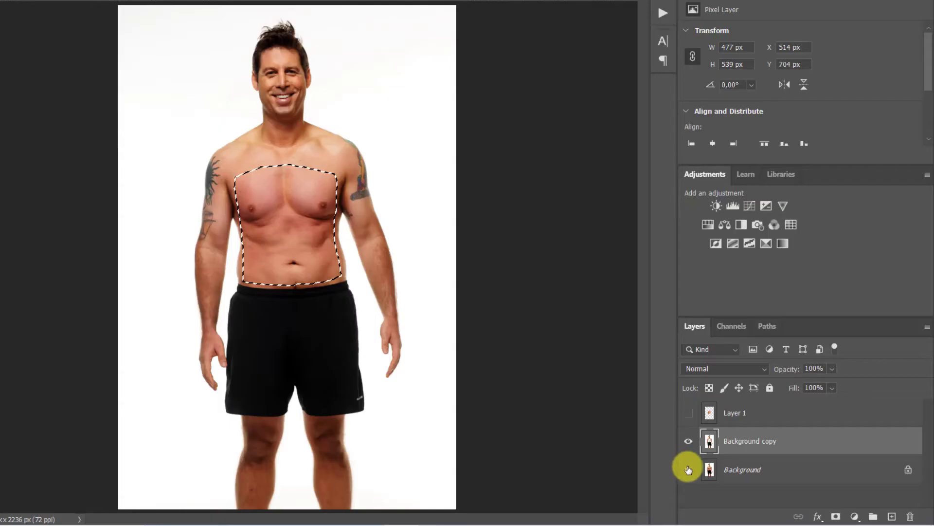
Step: Check the cut-out by toggling Background, deselect, and make Layer 1 visible again
click(689, 469)
click(689, 470)
key(ctrl+d)
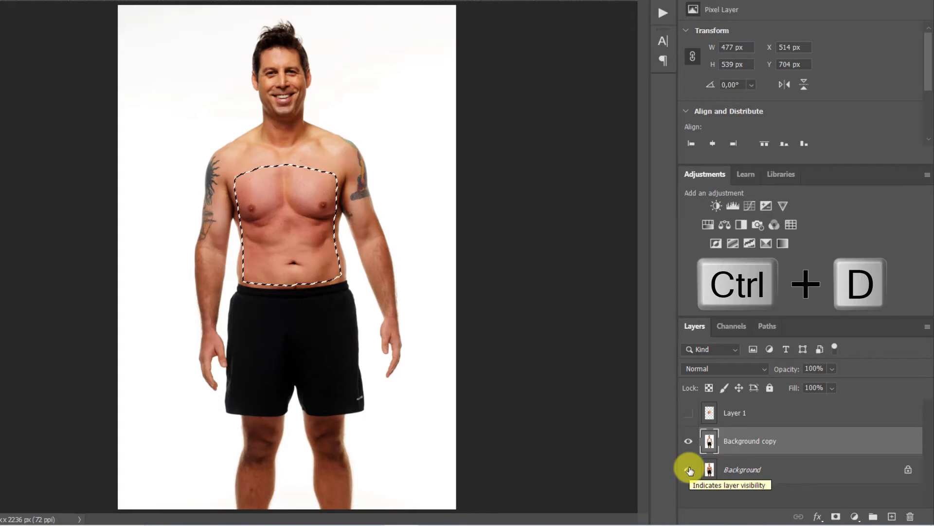
click(689, 413)
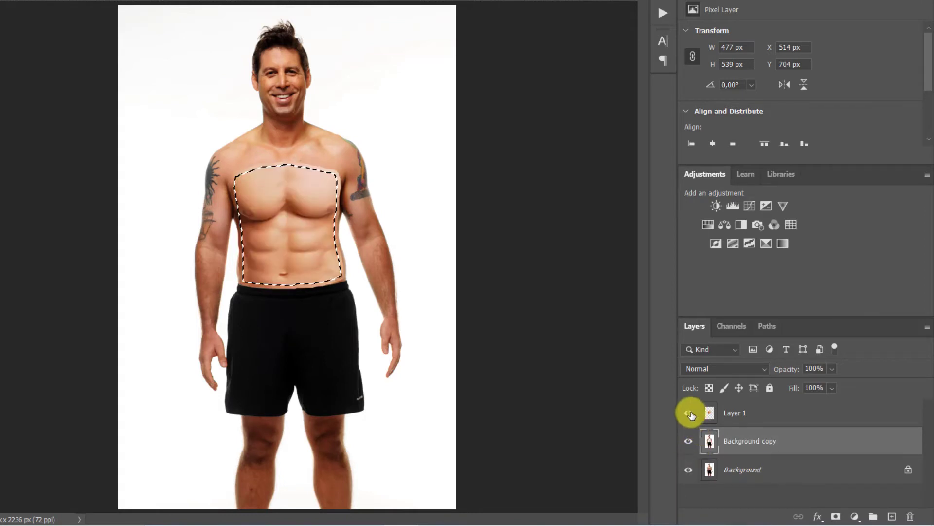
Step: Auto-Blend Layer 1 and Background copy as Panorama with Seamless Tones and Colors
key(shift)
shift+click(807, 414)
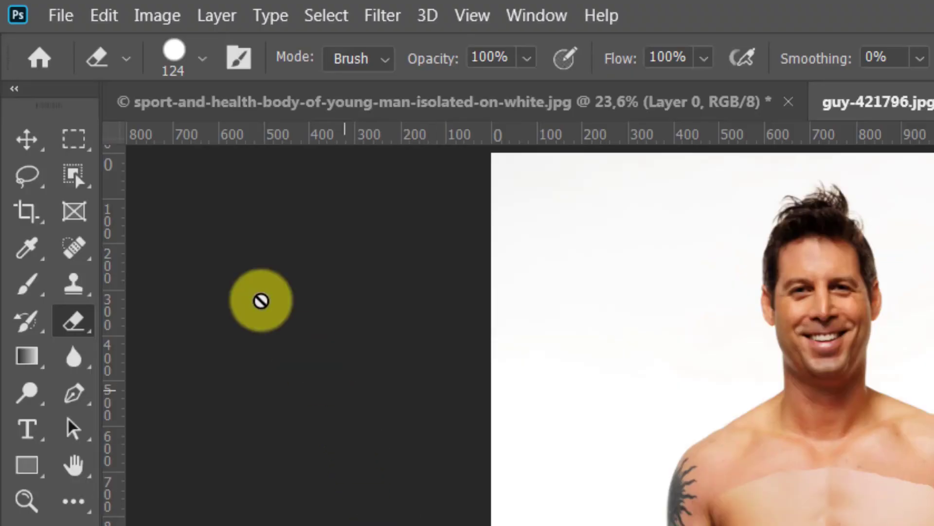
click(109, 23)
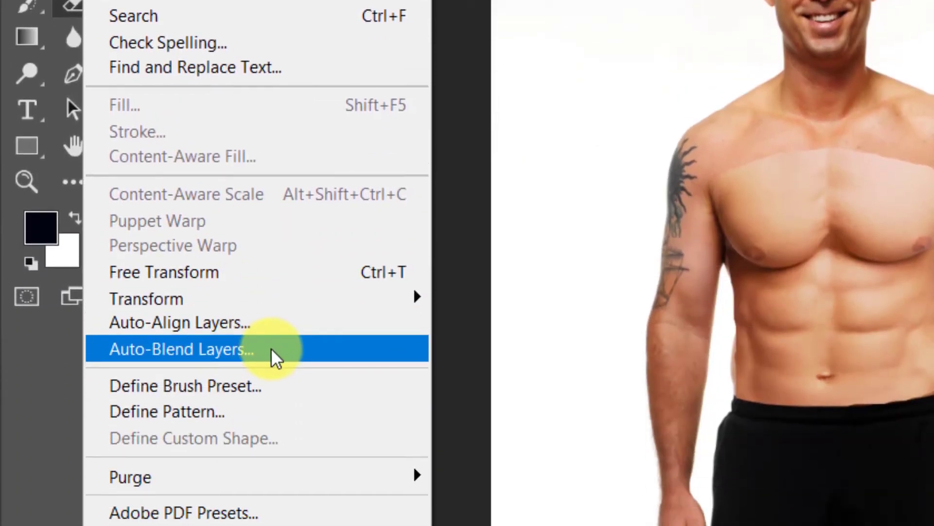
click(270, 348)
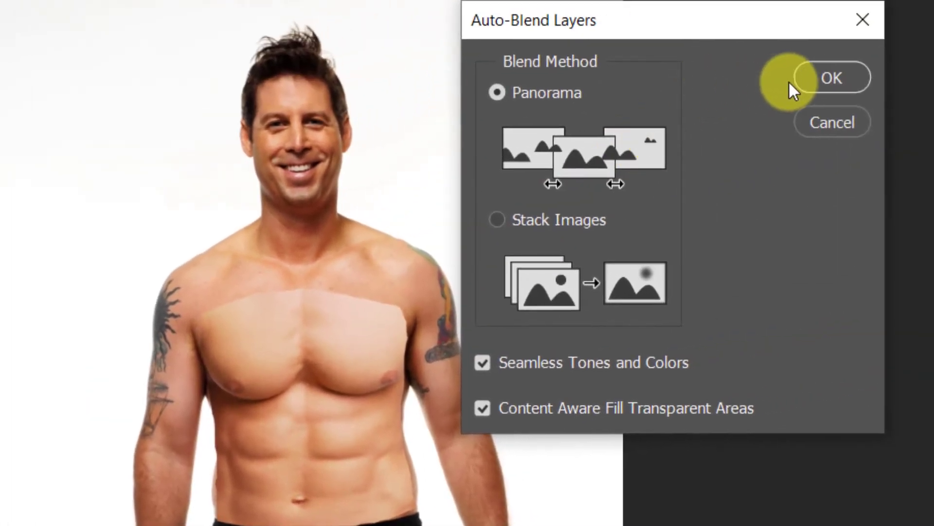
click(807, 77)
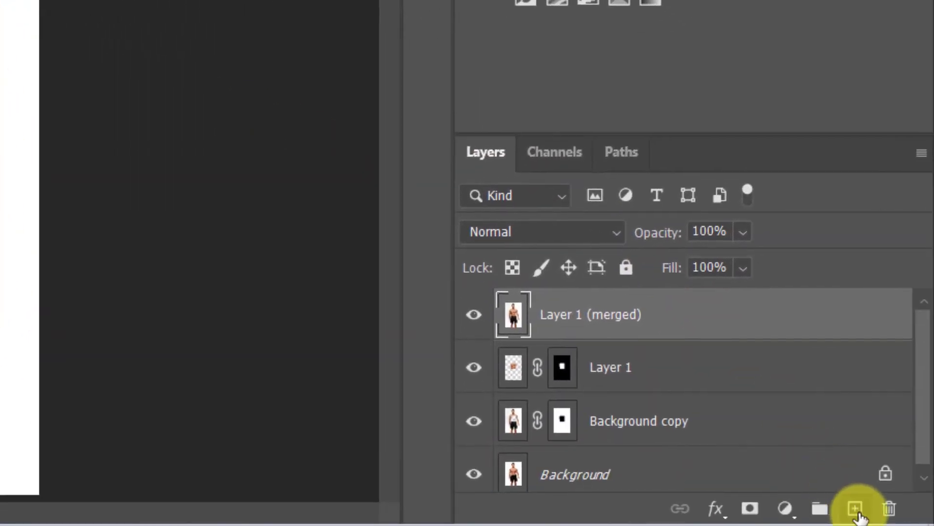
Step: Add empty Layer 2 at the top and choose the Healing Brush Tool
click(856, 510)
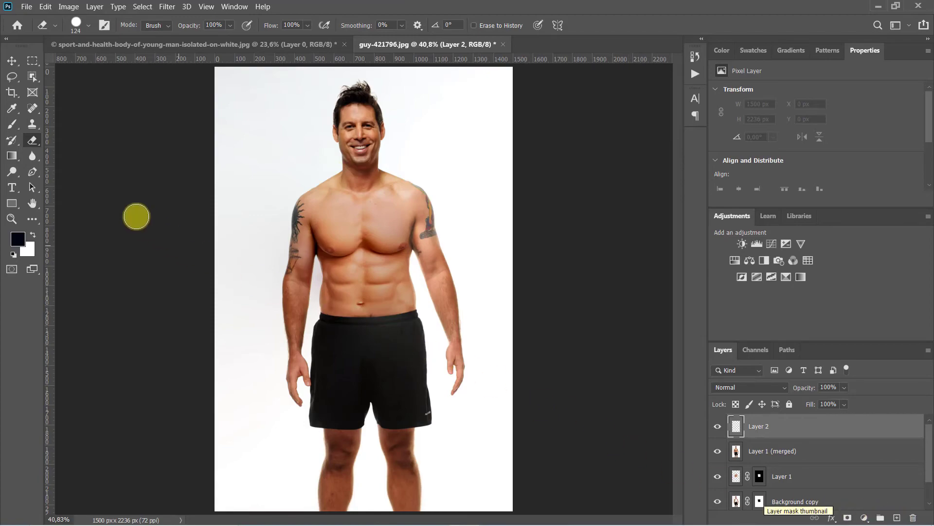
click(37, 112)
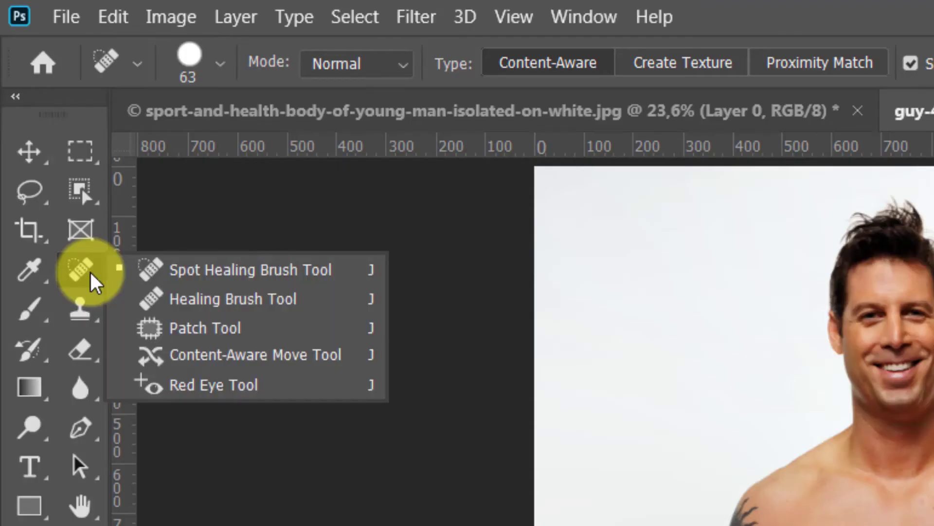
click(142, 306)
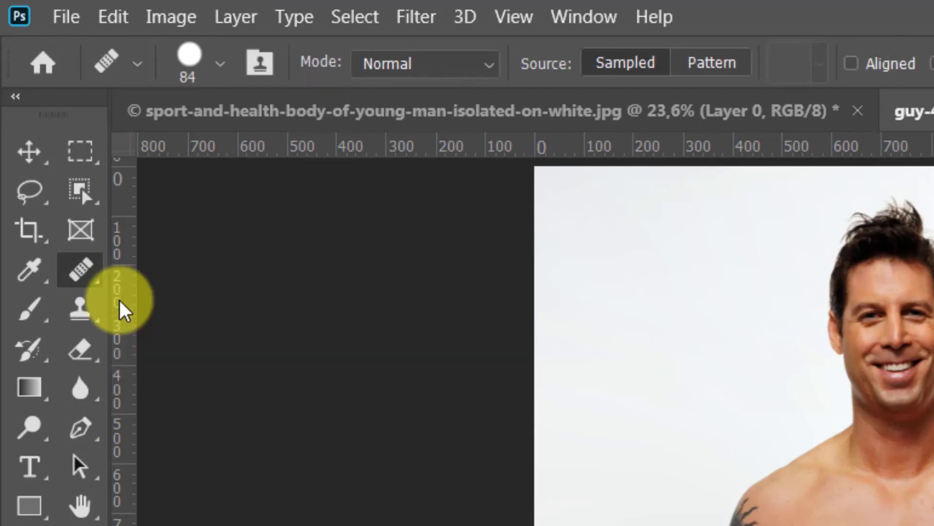